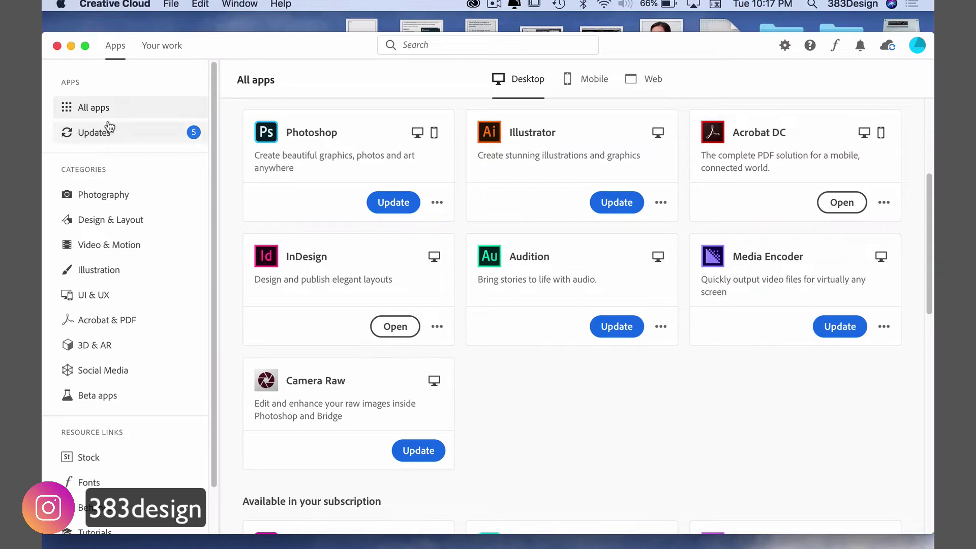
{"action": "scroll", "coordinate": [397, 352], "scroll_direction": "down", "scroll_amount": 5}
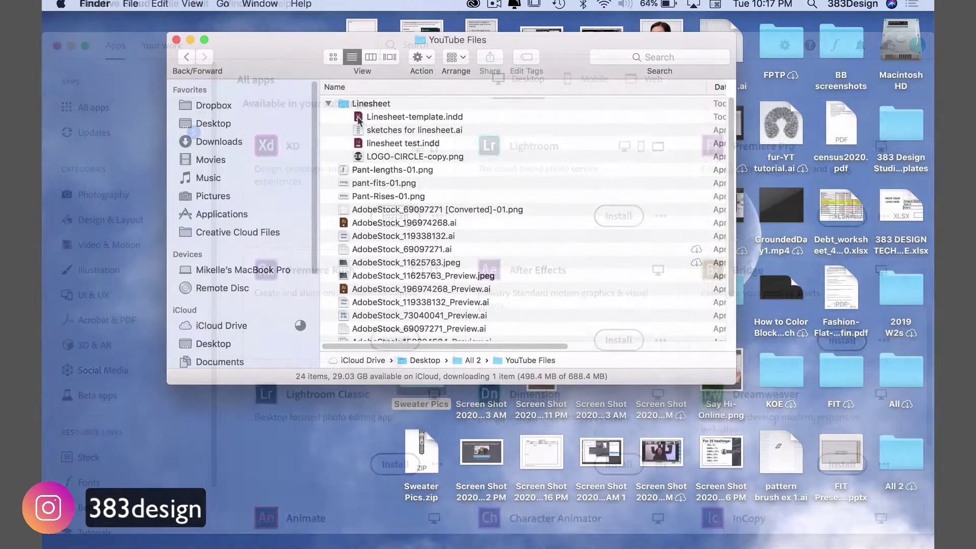
Open Linesheet-template.indd from the Linesheet folder in InDesign.
{"action": "left_click", "coordinate": [358, 118]}
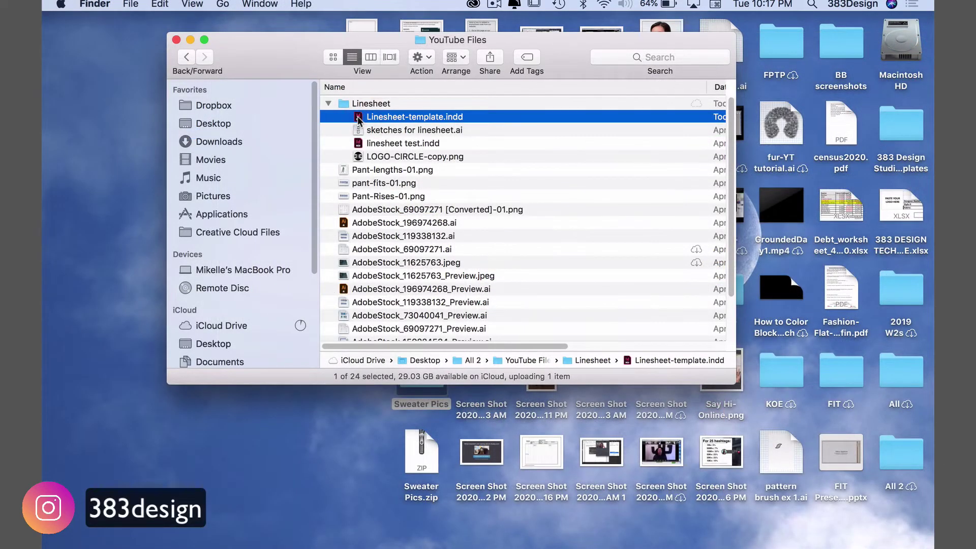
{"action": "double_click", "coordinate": [358, 118]}
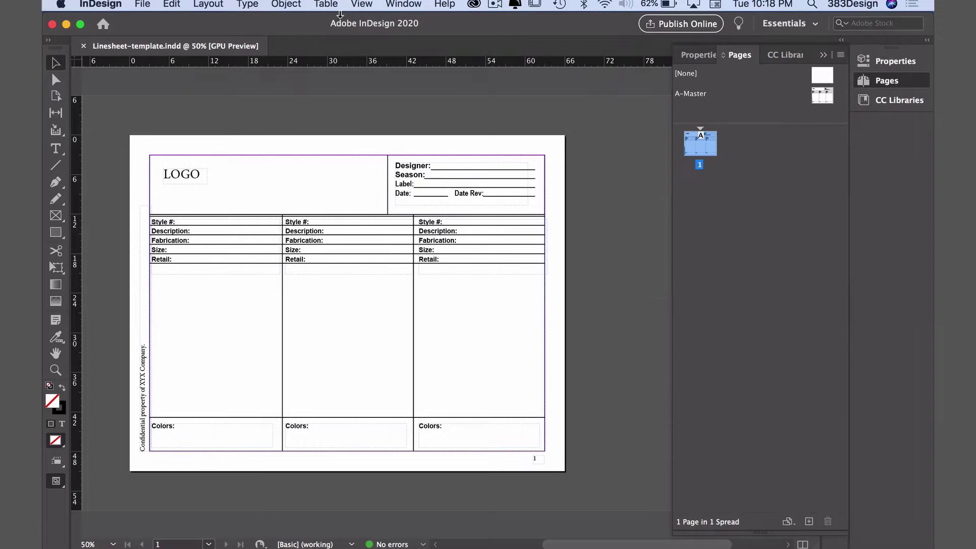
{"action": "left_click", "coordinate": [403, 4]}
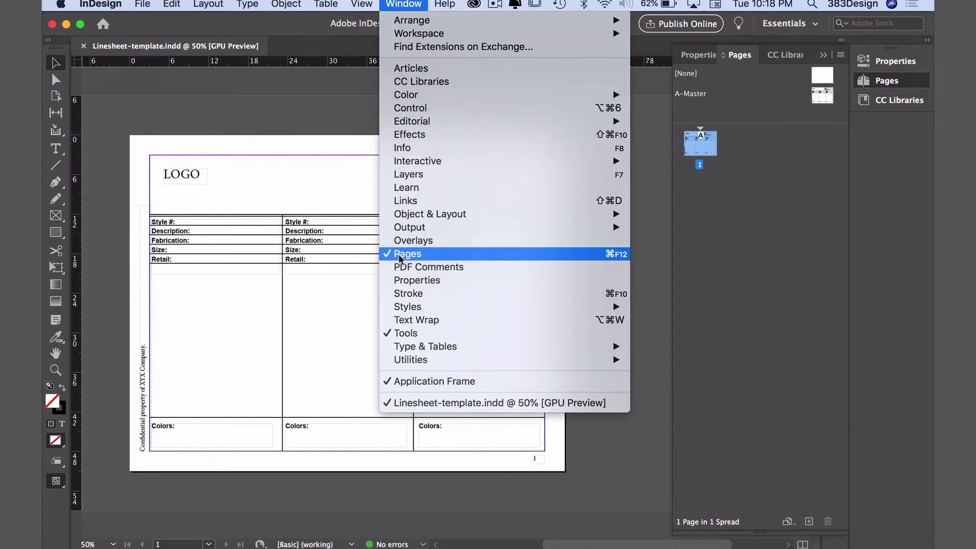
{"action": "left_click", "coordinate": [659, 203]}
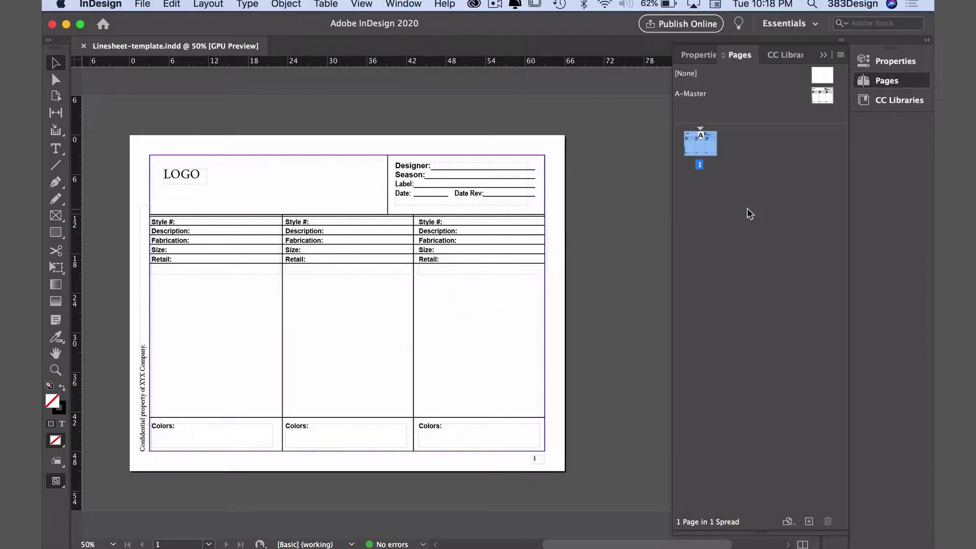
Open the A-Master page zoomed to fit, with the side panels collapsed to icons.
{"action": "double_click", "coordinate": [822, 96]}
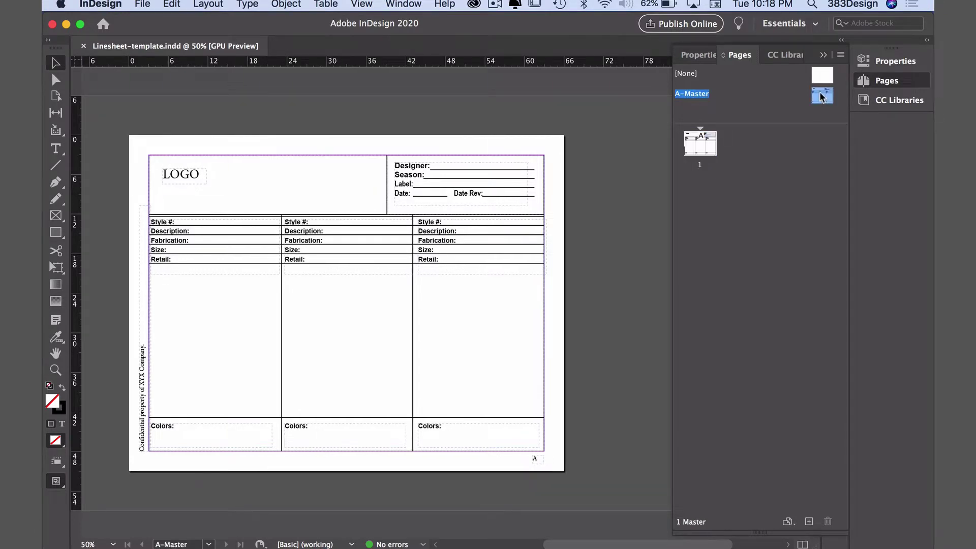
{"action": "key", "text": "super+0"}
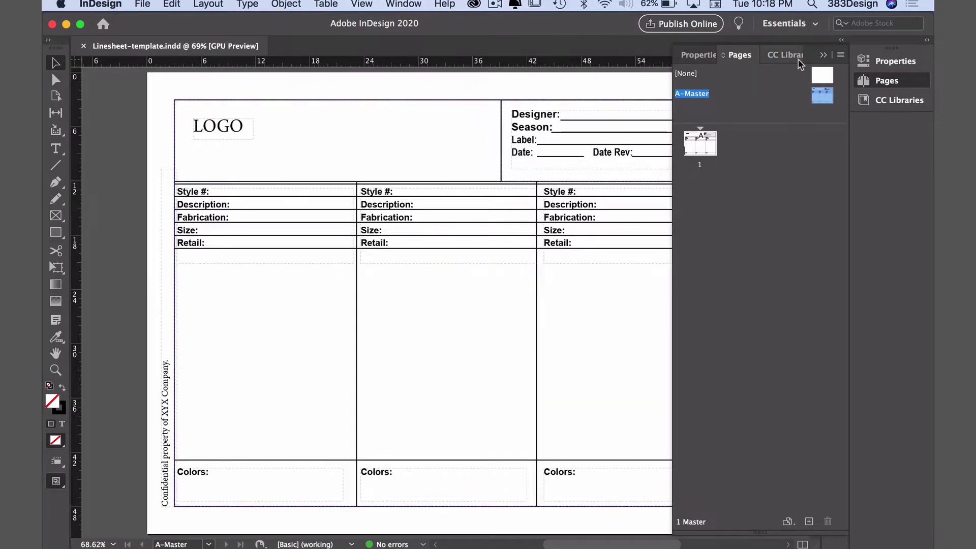
{"action": "left_click", "coordinate": [819, 57]}
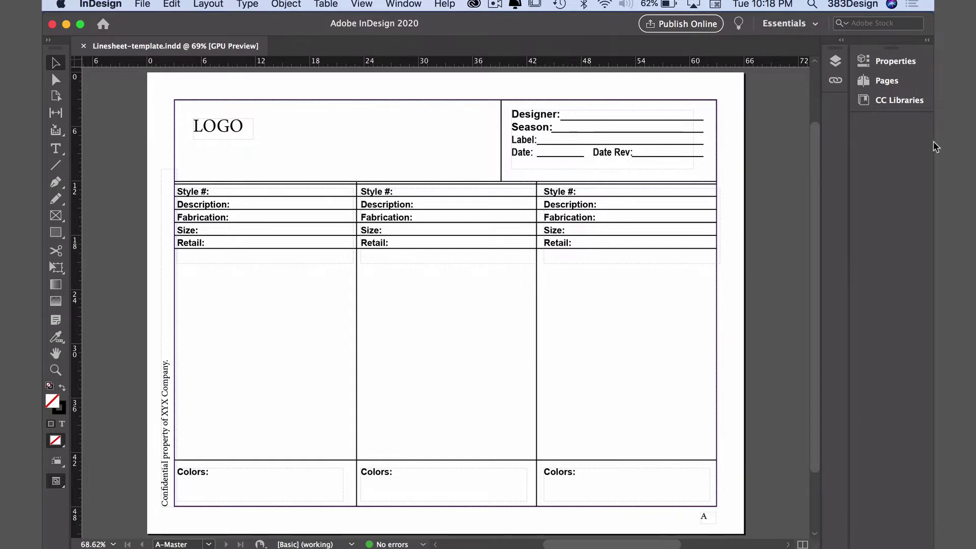
{"action": "left_click", "coordinate": [928, 41]}
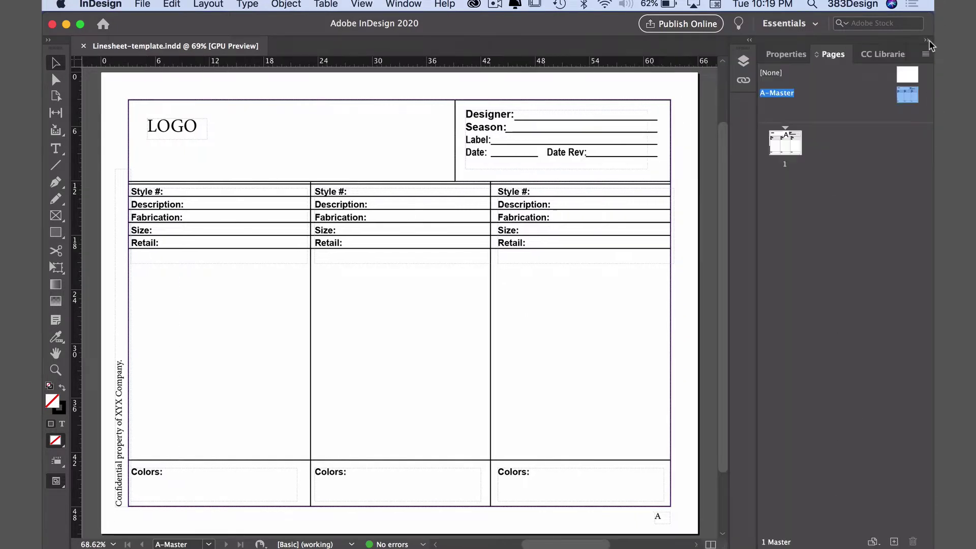
{"action": "left_click", "coordinate": [928, 40]}
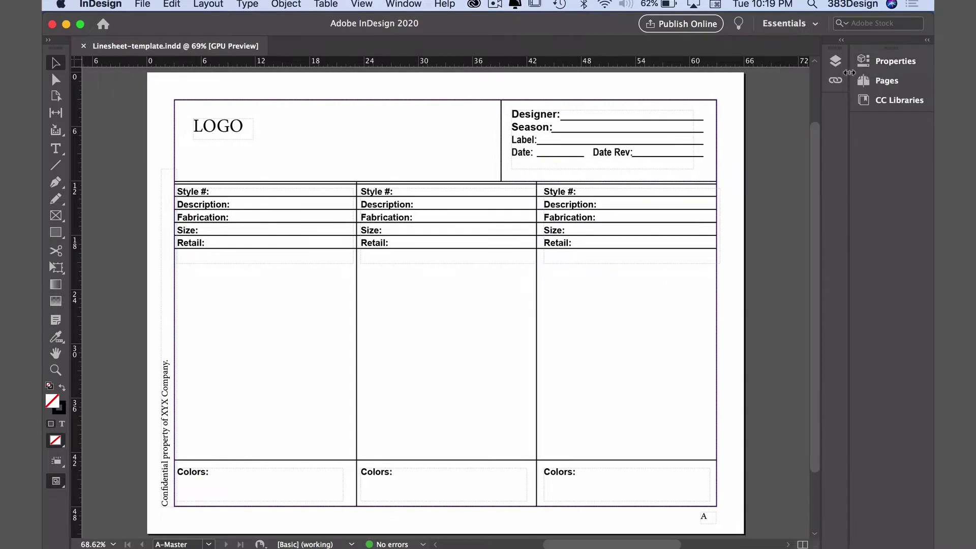
{"action": "left_click_drag", "start_coordinate": [849, 76], "coordinate": [912, 76]}
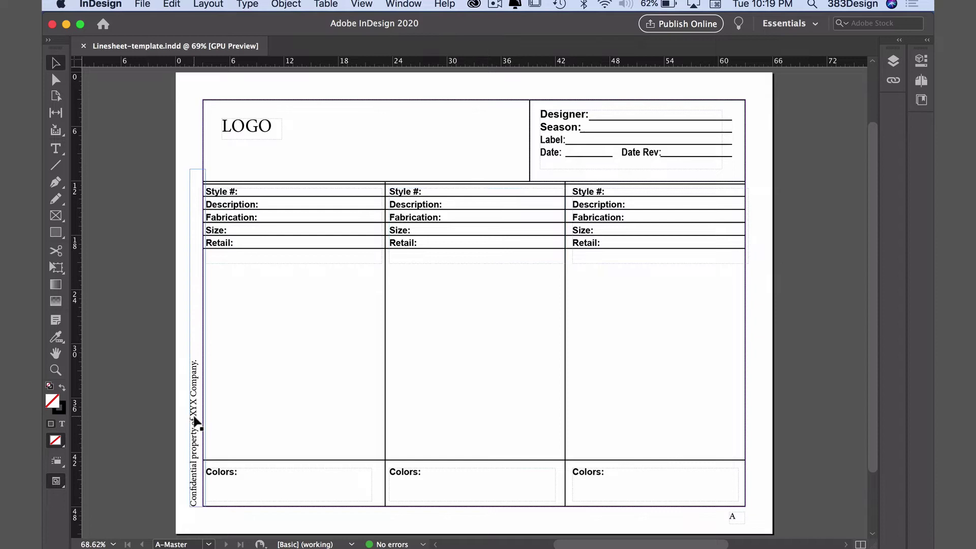
Replace 'XYX Company.' in the vertical footer with '383 Design Studio'.
{"action": "double_click", "coordinate": [192, 416]}
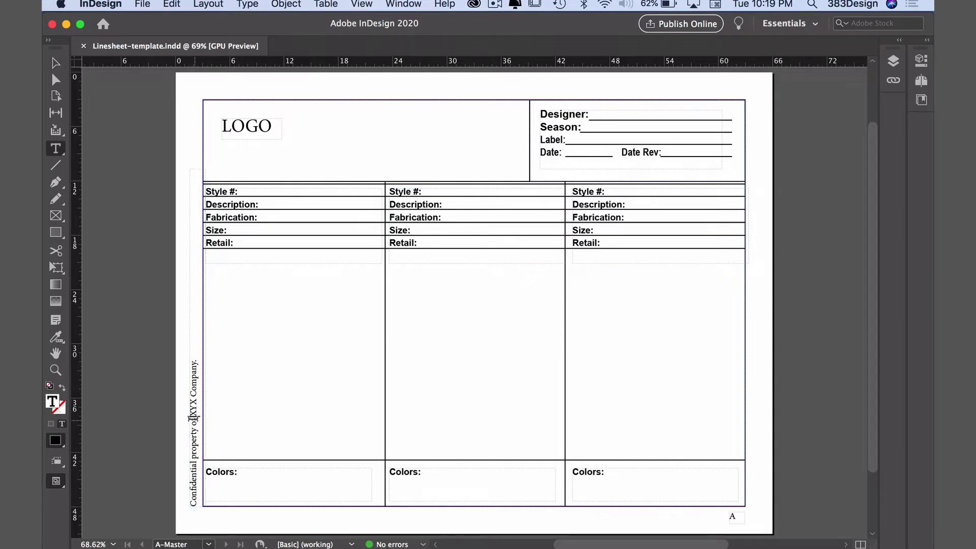
{"action": "left_click_drag", "start_coordinate": [192, 416], "coordinate": [199, 393]}
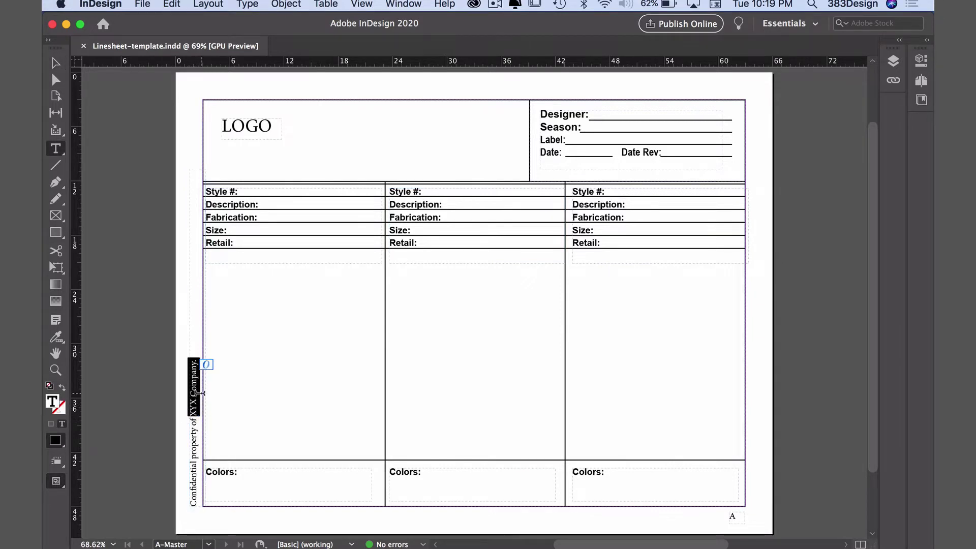
{"action": "key", "text": "BackSpace"}
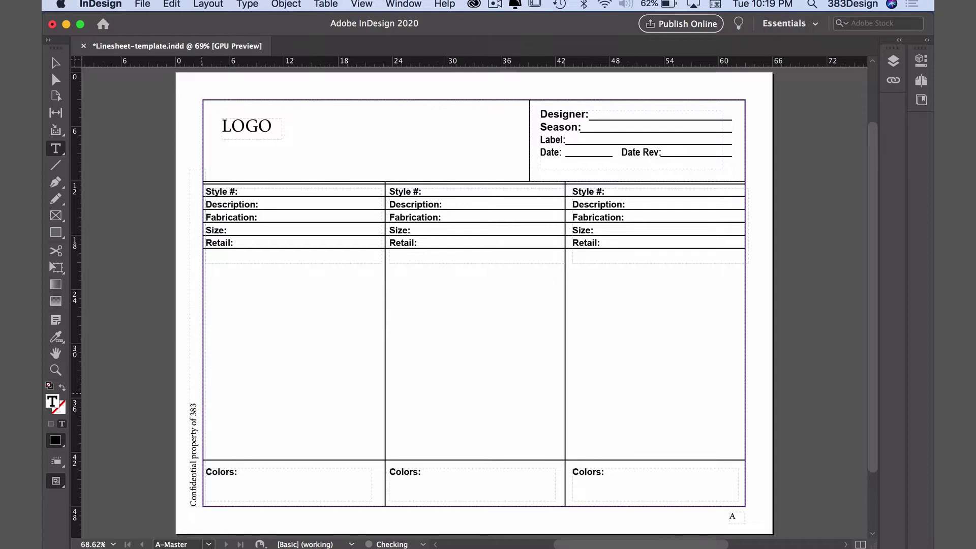
{"action": "type", "text": "383 Design Studio"}
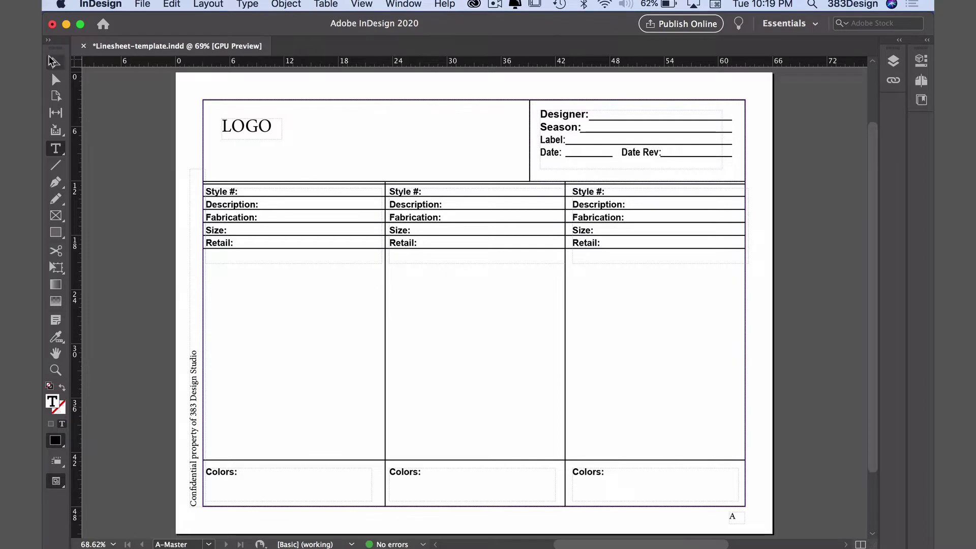
{"action": "key", "text": "Escape"}
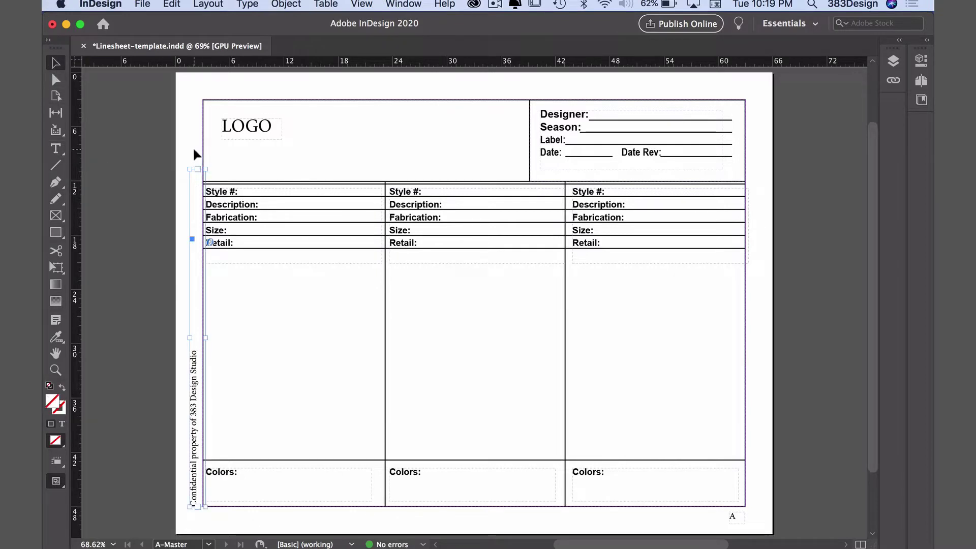
{"action": "left_click", "coordinate": [199, 159]}
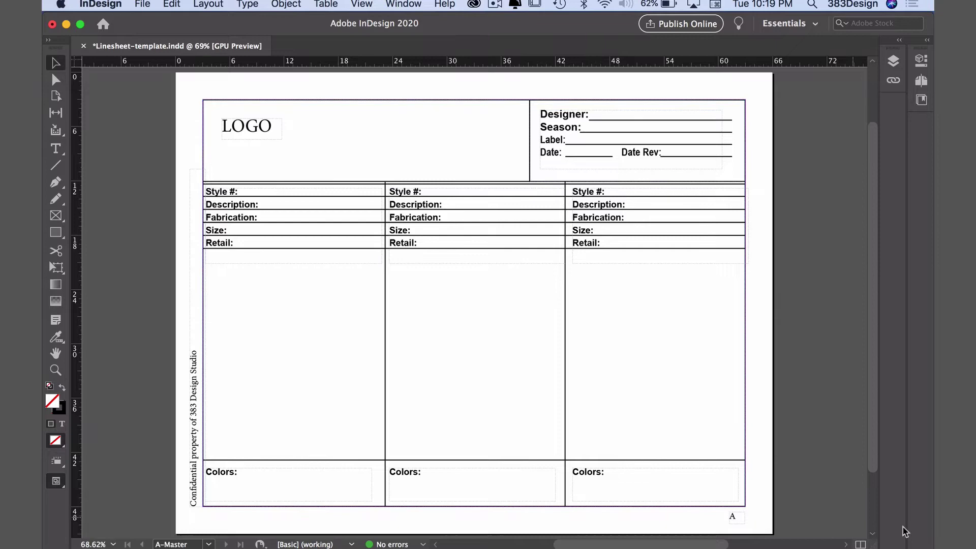
Shrink the InDesign window and show the Linesheet folder in Finder beside it.
{"action": "left_click_drag", "start_coordinate": [932, 546], "coordinate": [636, 546]}
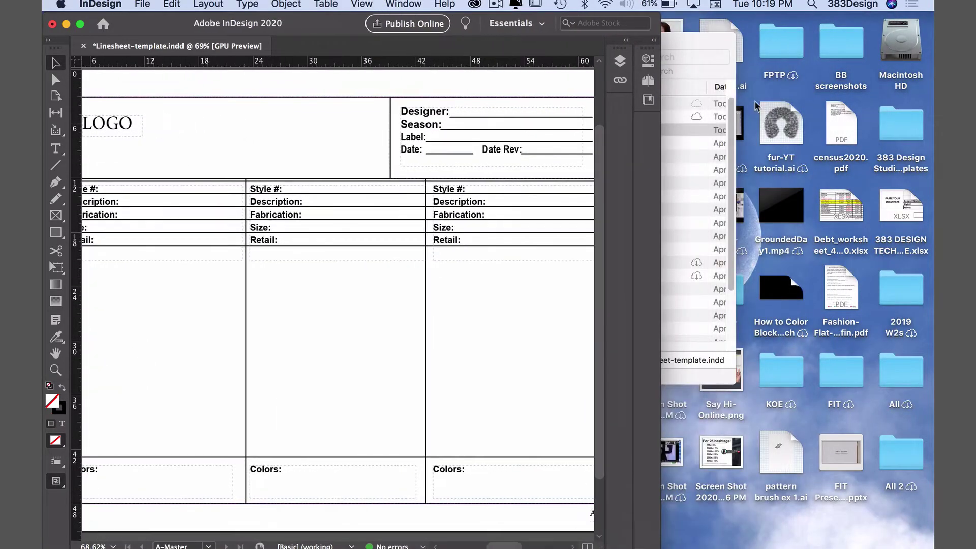
{"action": "left_click_drag", "start_coordinate": [683, 48], "coordinate": [897, 89]}
{"action": "double_click", "coordinate": [587, 141]}
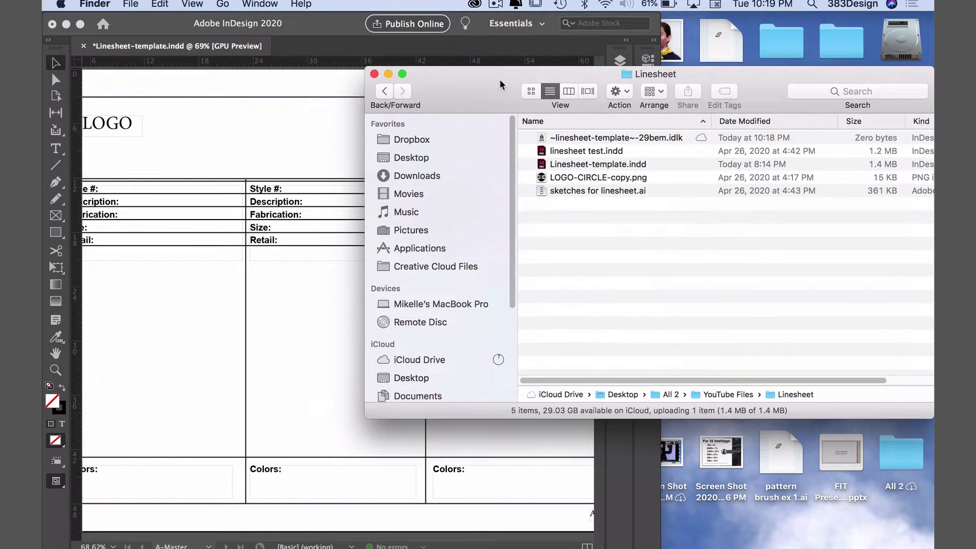
{"action": "left_click_drag", "start_coordinate": [503, 85], "coordinate": [655, 92]}
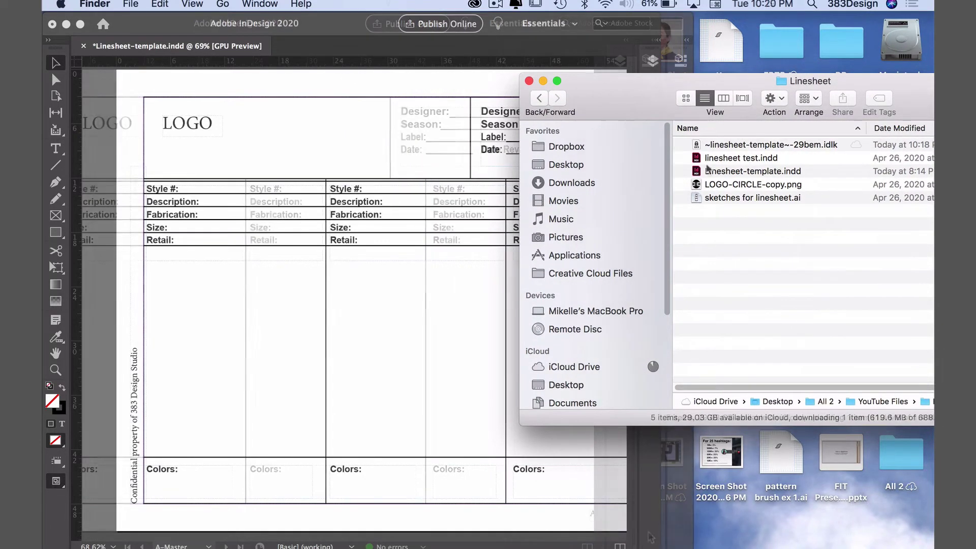
Place LOGO-CIRCLE-copy.png on the master page and scale it down into the LOGO box.
{"action": "left_click_drag", "start_coordinate": [714, 186], "coordinate": [154, 107]}
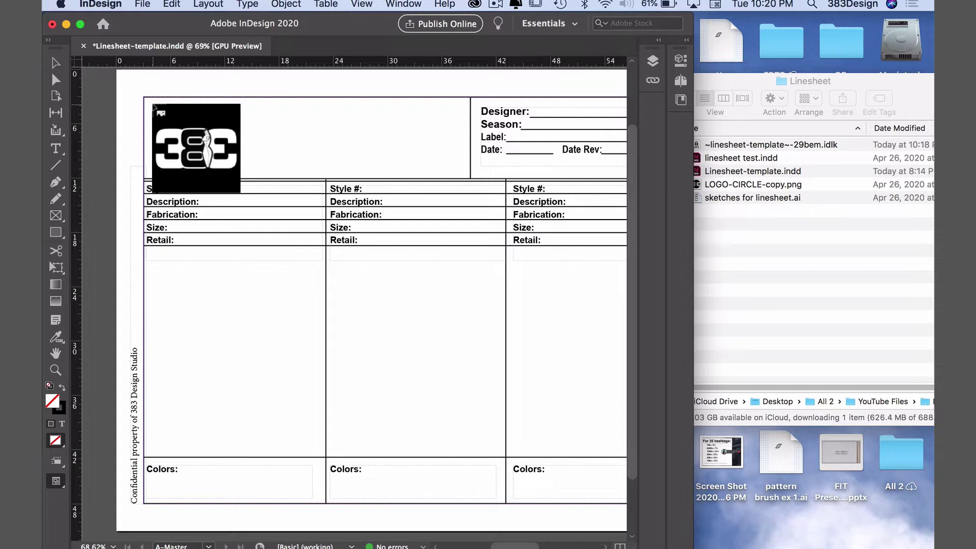
{"action": "left_click", "coordinate": [153, 108]}
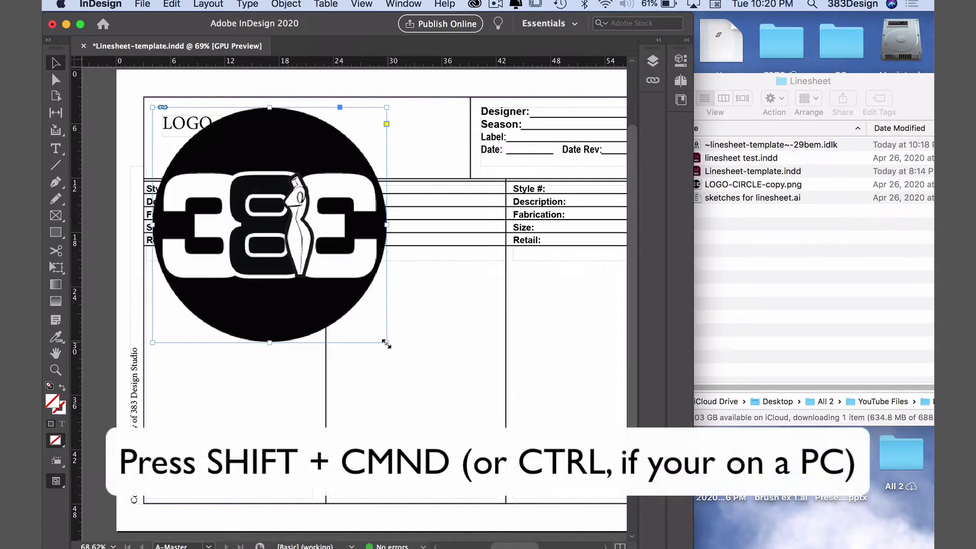
{"action": "left_click_drag", "start_coordinate": [387, 343], "coordinate": [200, 147]}
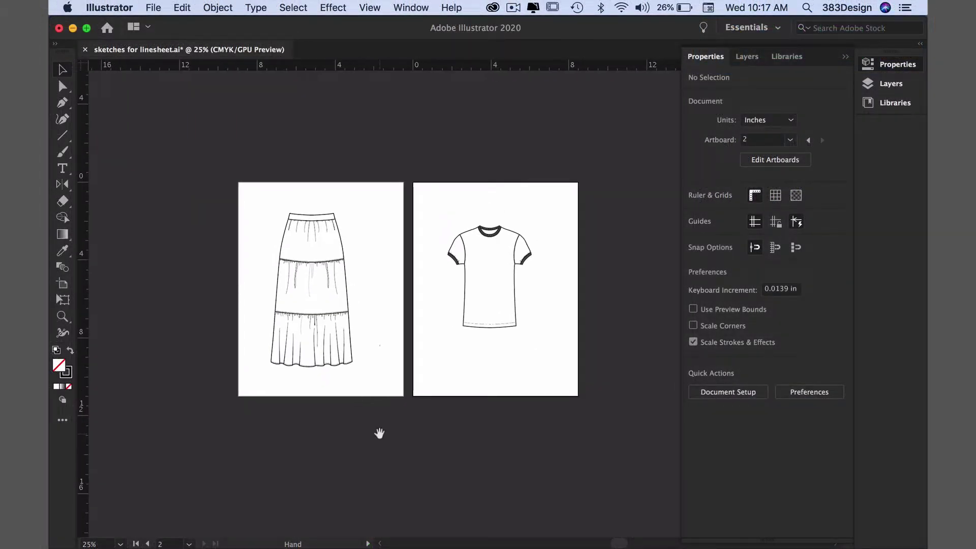
Pull artboard 2's edges in around the tee and artboard 1's around the skirt.
{"action": "key", "text": "v"}
{"action": "key", "text": "shift+o"}
{"action": "left_click_drag", "start_coordinate": [496, 182], "coordinate": [498, 218]}
{"action": "left_click_drag", "start_coordinate": [414, 307], "coordinate": [444, 307]}
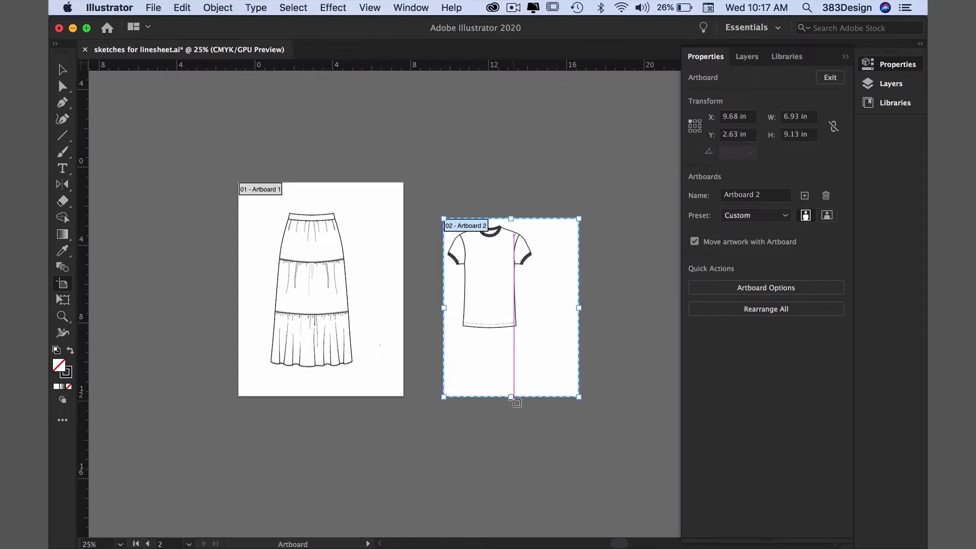
{"action": "left_click_drag", "start_coordinate": [511, 397], "coordinate": [510, 334]}
{"action": "left_click_drag", "start_coordinate": [579, 276], "coordinate": [536, 280]}
{"action": "left_click_drag", "start_coordinate": [321, 182], "coordinate": [318, 208]}
{"action": "left_click_drag", "start_coordinate": [403, 302], "coordinate": [360, 308]}
{"action": "left_click_drag", "start_coordinate": [360, 309], "coordinate": [359, 308]}
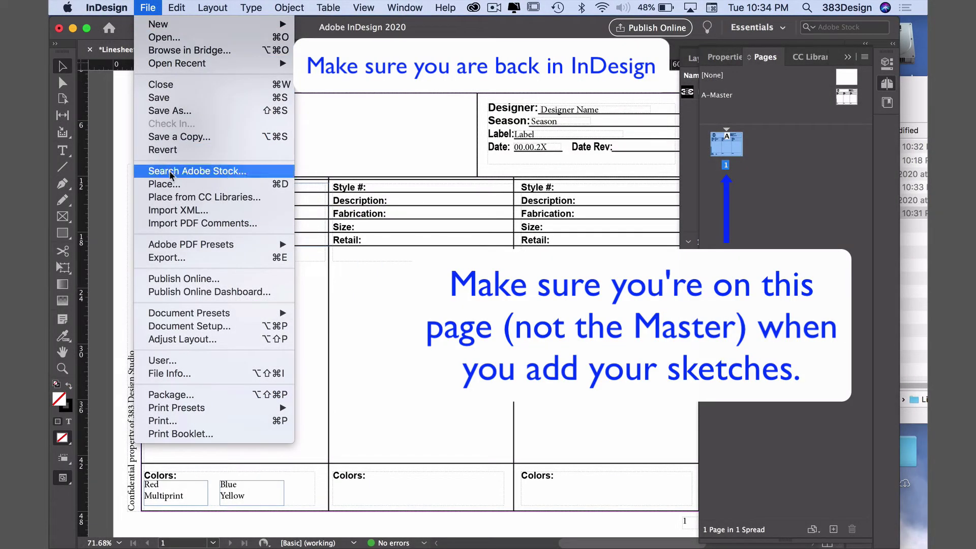
Load sketches for linesheet.ai for placing, importing All pages via Show Import Options.
{"action": "left_click", "coordinate": [169, 186]}
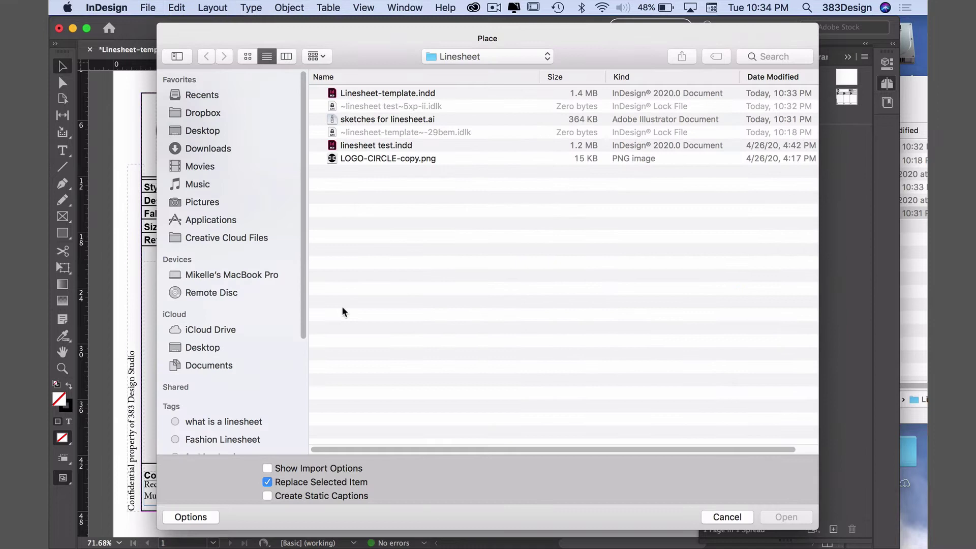
{"action": "left_click", "coordinate": [350, 120]}
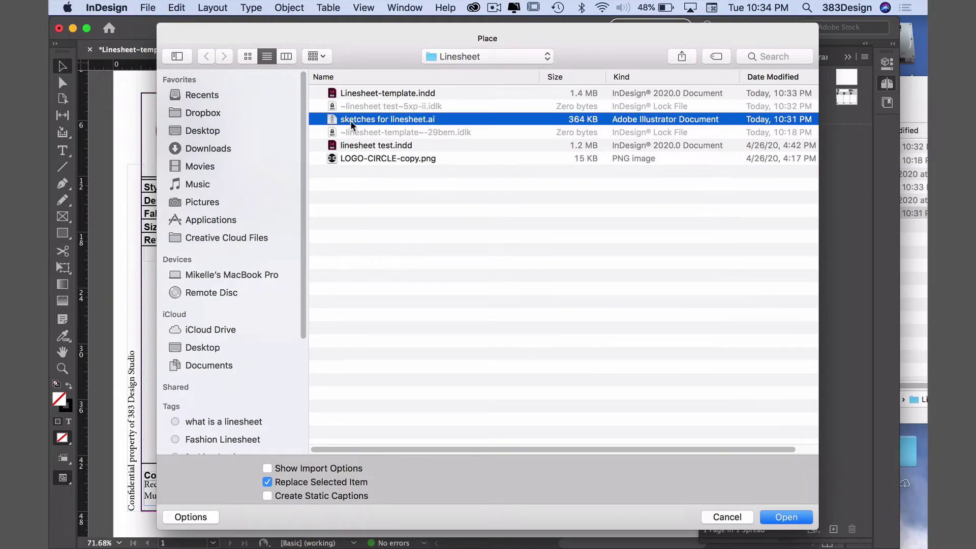
{"action": "left_click", "coordinate": [266, 471]}
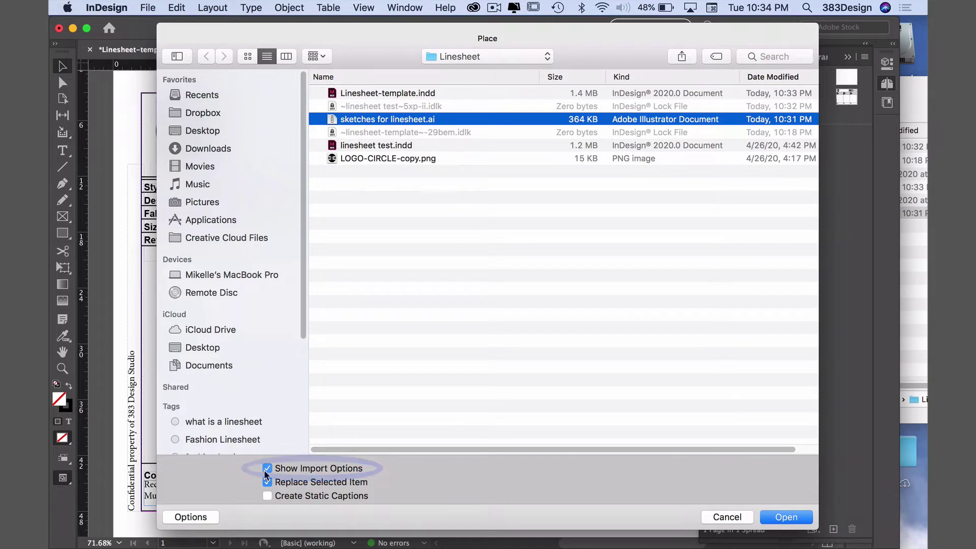
{"action": "left_click", "coordinate": [788, 516]}
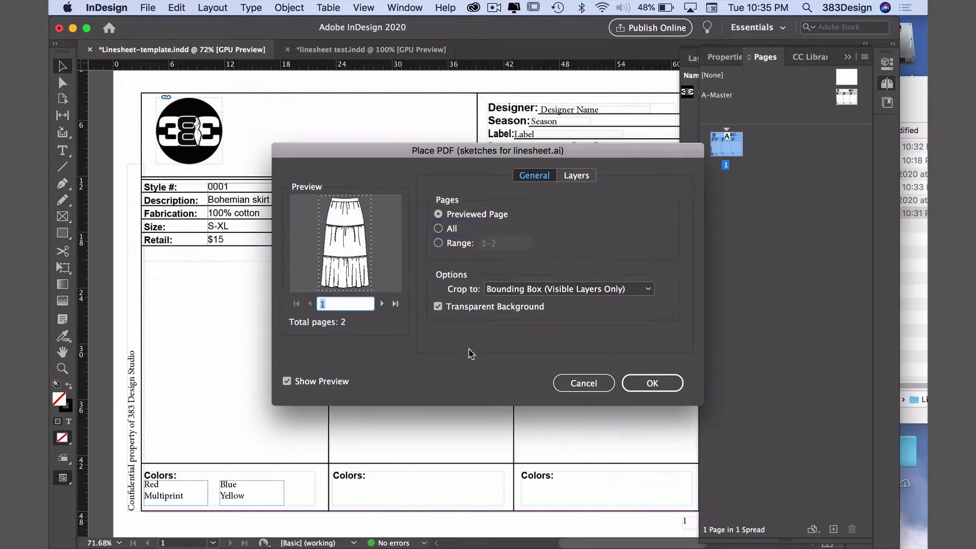
{"action": "left_click", "coordinate": [438, 229]}
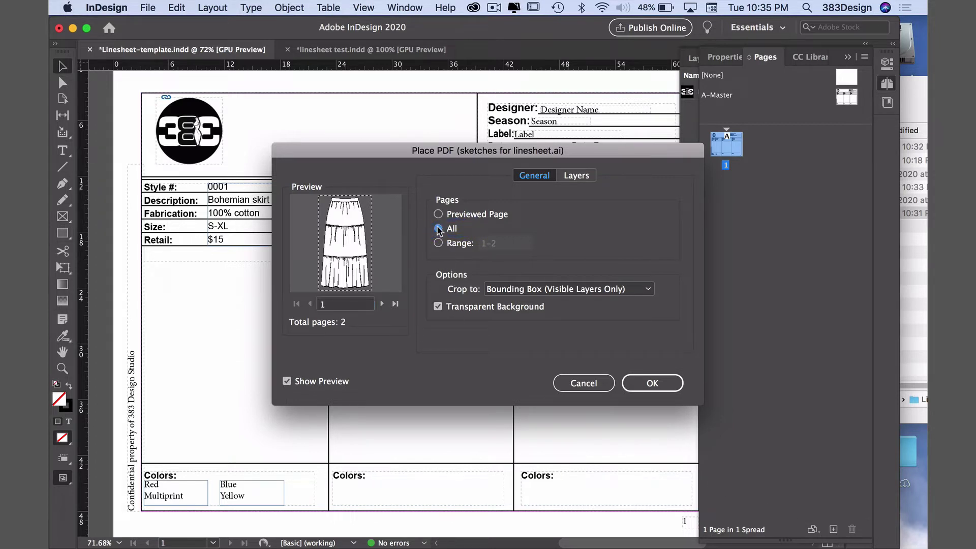
{"action": "left_click", "coordinate": [653, 384]}
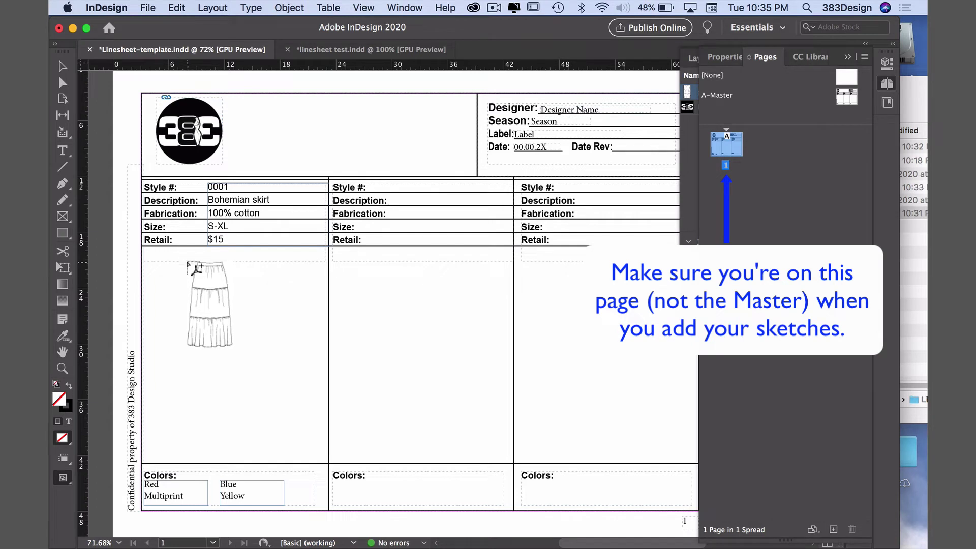
Draw frames placing the skirt sketch in the first cell and the tee in the middle cell.
{"action": "mouse_move", "coordinate": [162, 253]}
{"action": "left_mouse_down"}
{"action": "mouse_move", "coordinate": [183, 257]}
{"action": "mouse_move", "coordinate": [272, 366]}
{"action": "mouse_move", "coordinate": [309, 459]}
{"action": "left_mouse_up"}
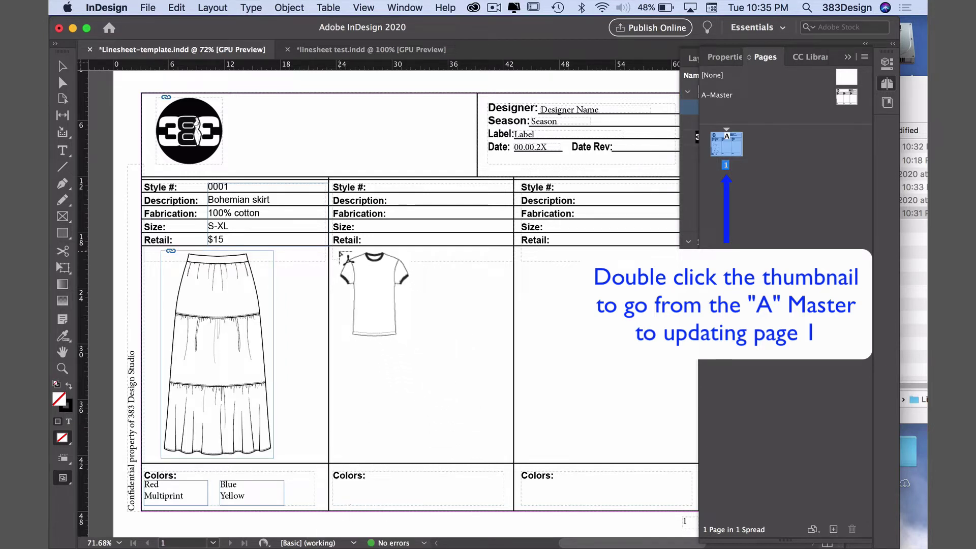
{"action": "mouse_move", "coordinate": [340, 251]}
{"action": "left_mouse_down"}
{"action": "mouse_move", "coordinate": [478, 388]}
{"action": "mouse_move", "coordinate": [508, 446]}
{"action": "left_mouse_up"}
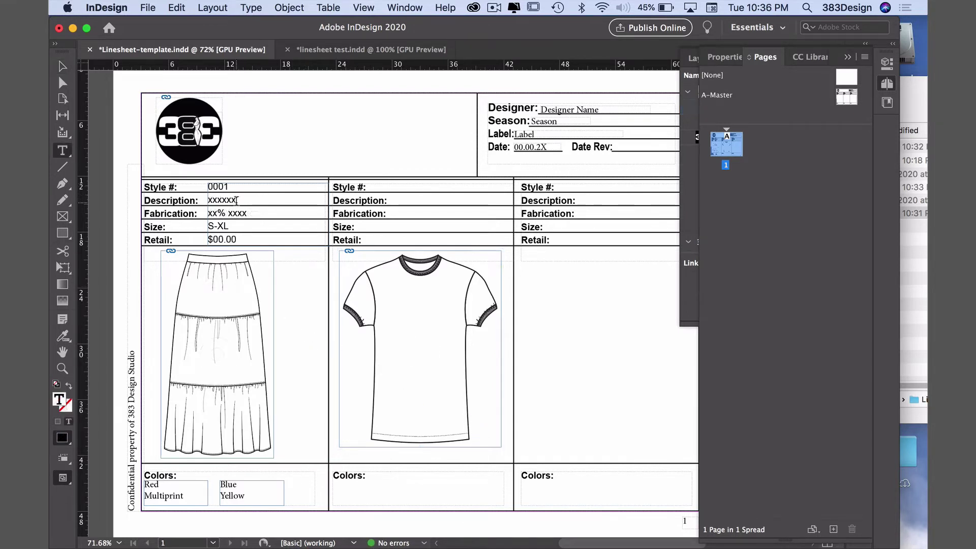
Fill column 1 as Bohemian Broomstick Skirt, 100% cotton, retail $15.00.
{"action": "double_click", "coordinate": [234, 200]}
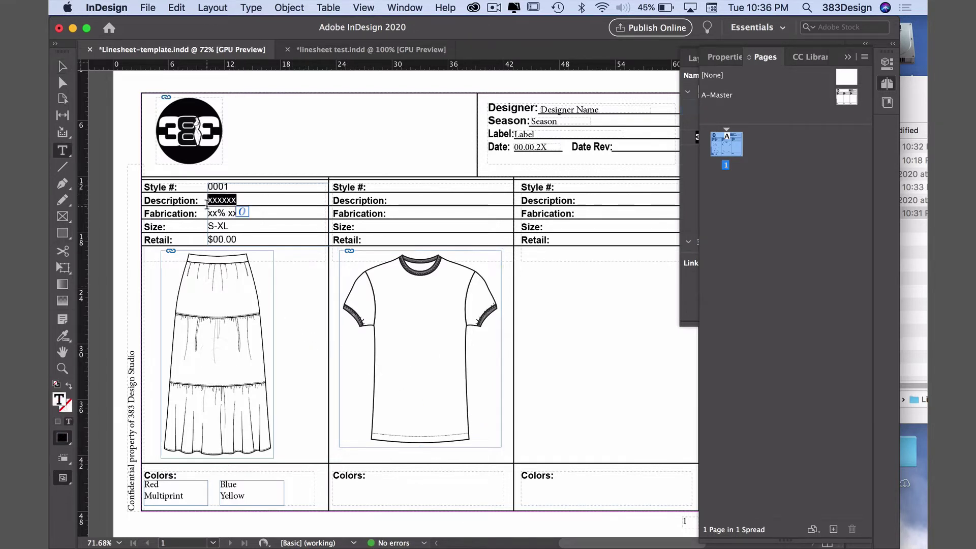
{"action": "type", "text": "Bohemian"}
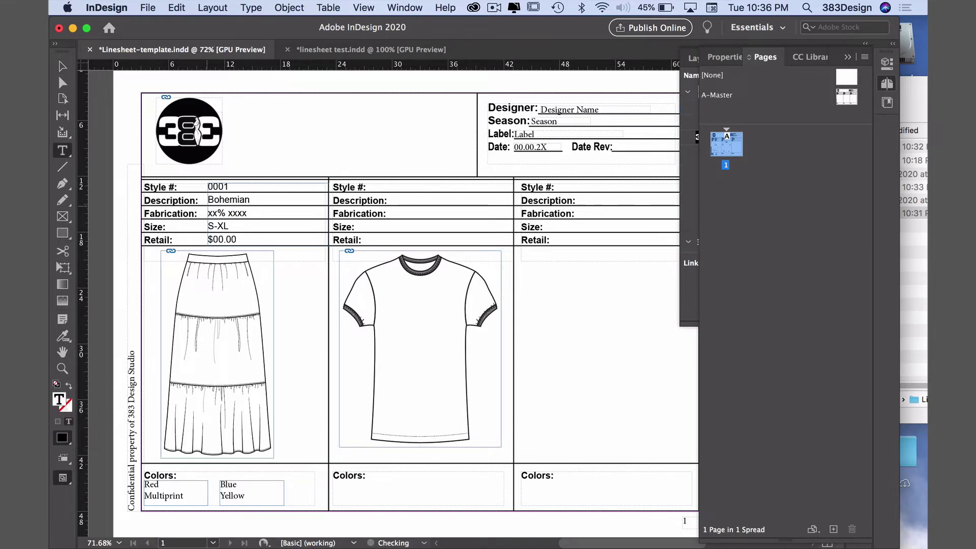
{"action": "type", "text": " Booomstick Skirt"}
{"action": "double_click", "coordinate": [212, 213]}
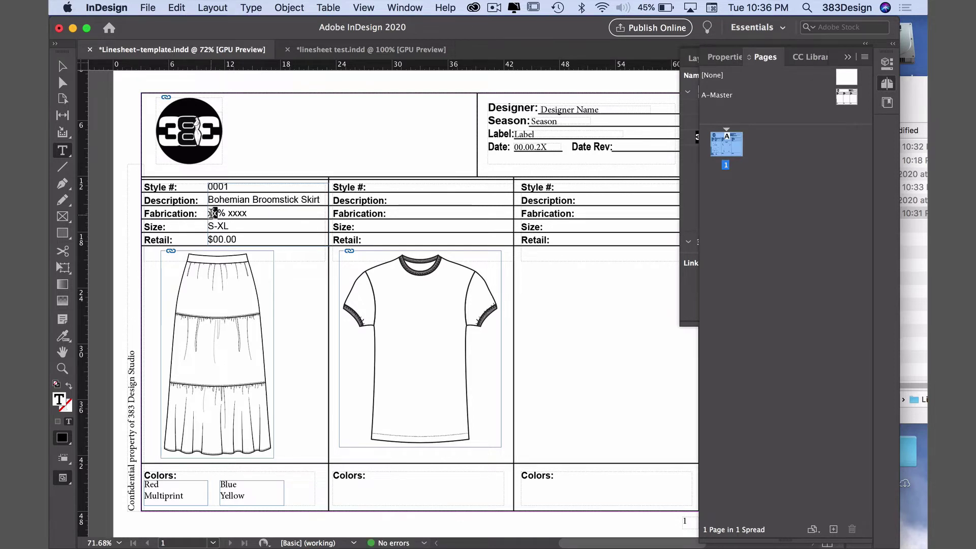
{"action": "type", "text": "100"}
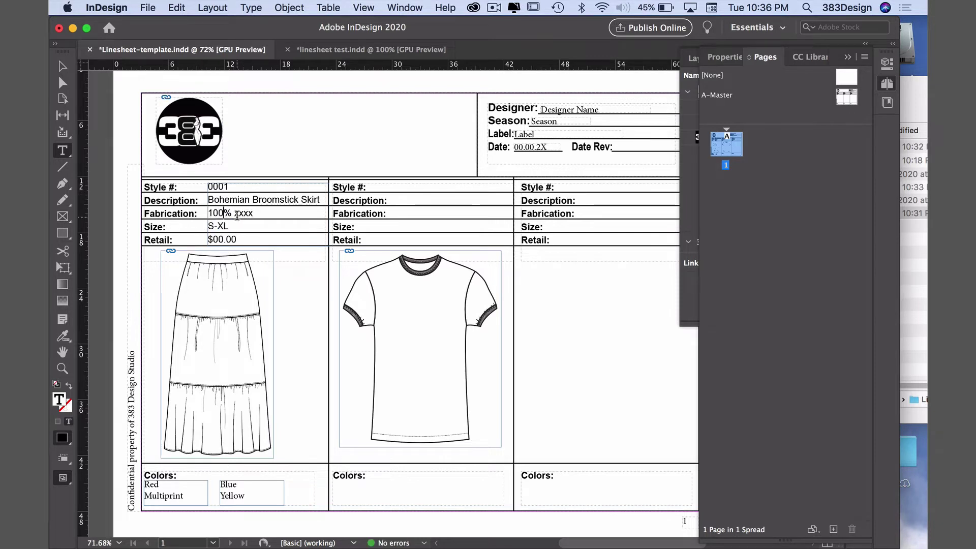
{"action": "double_click", "coordinate": [236, 213]}
{"action": "type", "text": "cottonS-XL"}
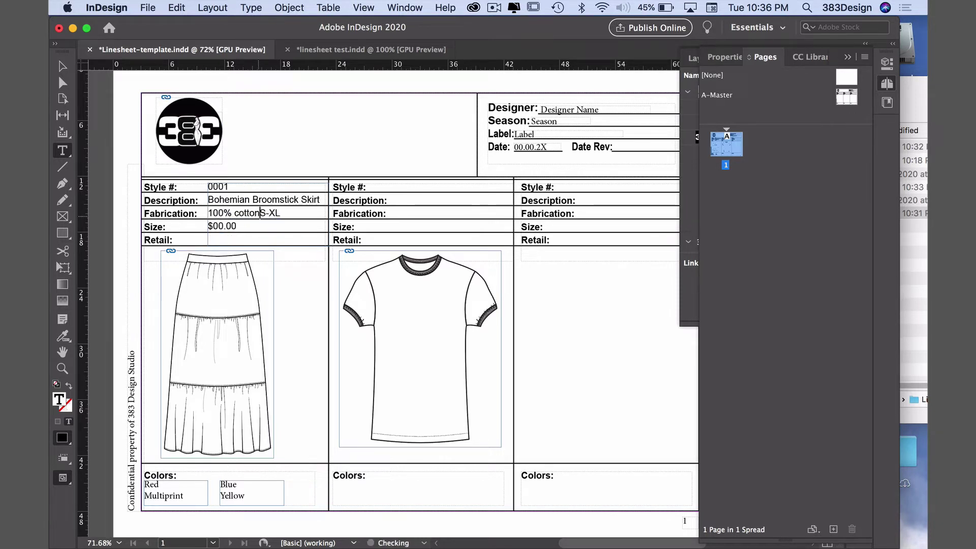
{"action": "key", "text": "Return"}
{"action": "double_click", "coordinate": [218, 239]}
{"action": "type", "text": "15"}
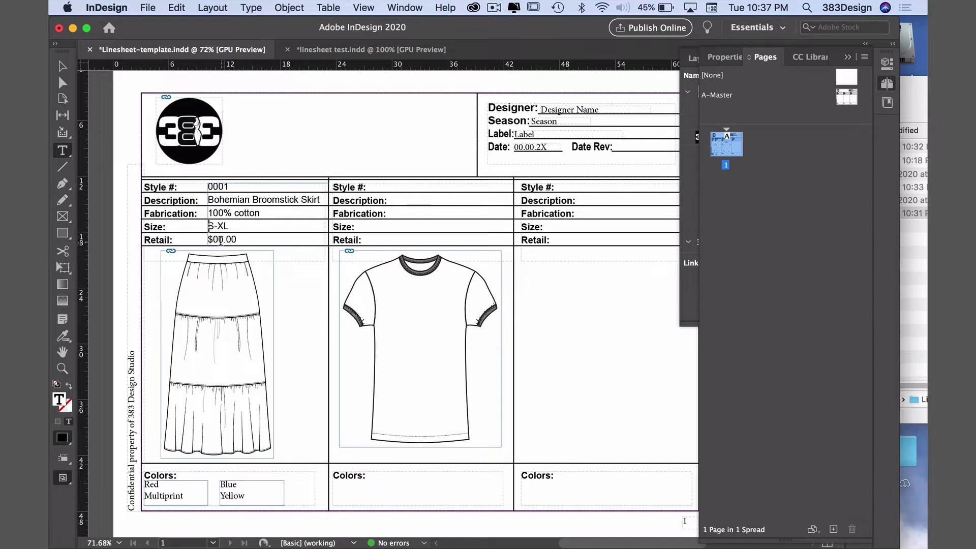
{"action": "key", "text": "Escape"}
Copy the details to column 2 as style 0002 Ringer Tee at $5.00; rename Red to Goldenrod.
{"action": "left_click_drag", "start_coordinate": [234, 203], "coordinate": [419, 224]}
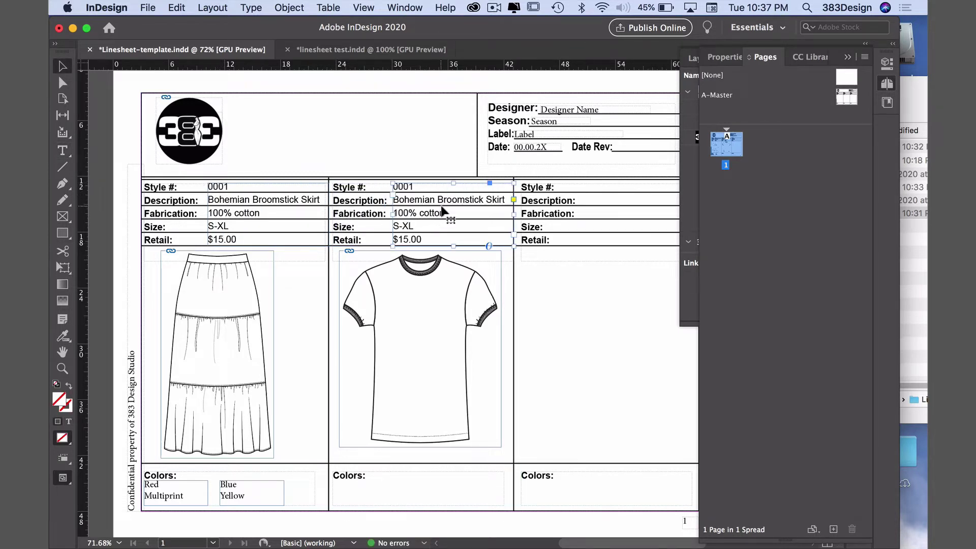
{"action": "double_click", "coordinate": [411, 186]}
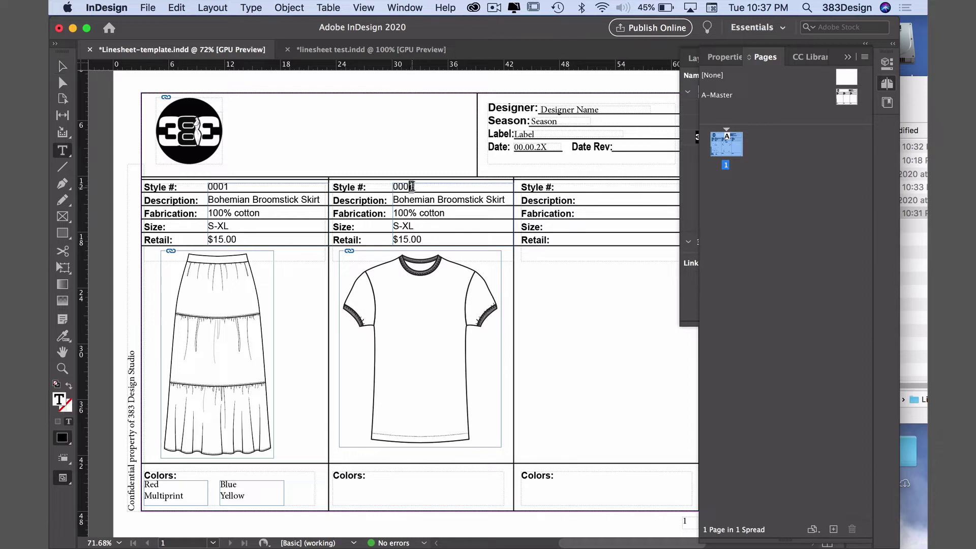
{"action": "key", "text": "BackSpace"}
{"action": "type", "text": "2"}
{"action": "triple_click", "coordinate": [410, 199]}
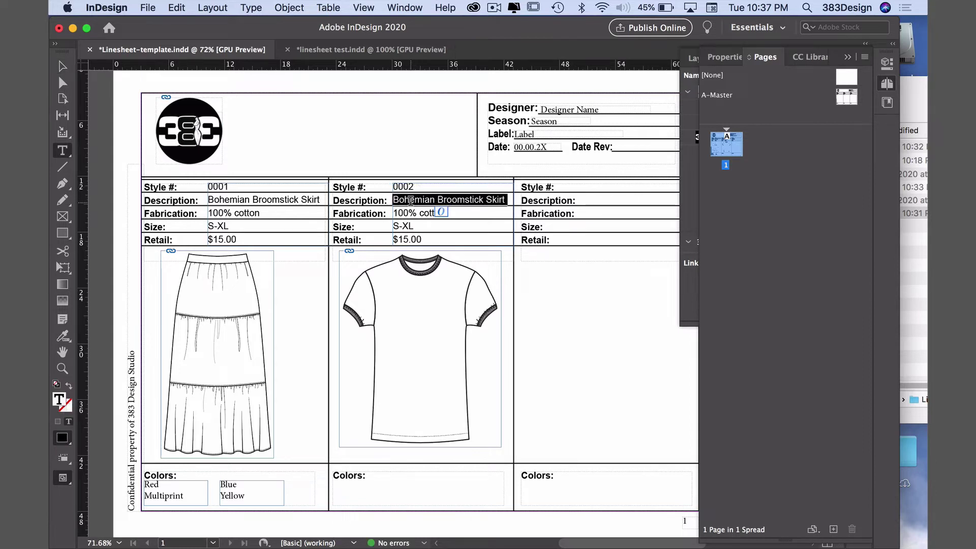
{"action": "type", "text": "Ringer Tee100% cotton"}
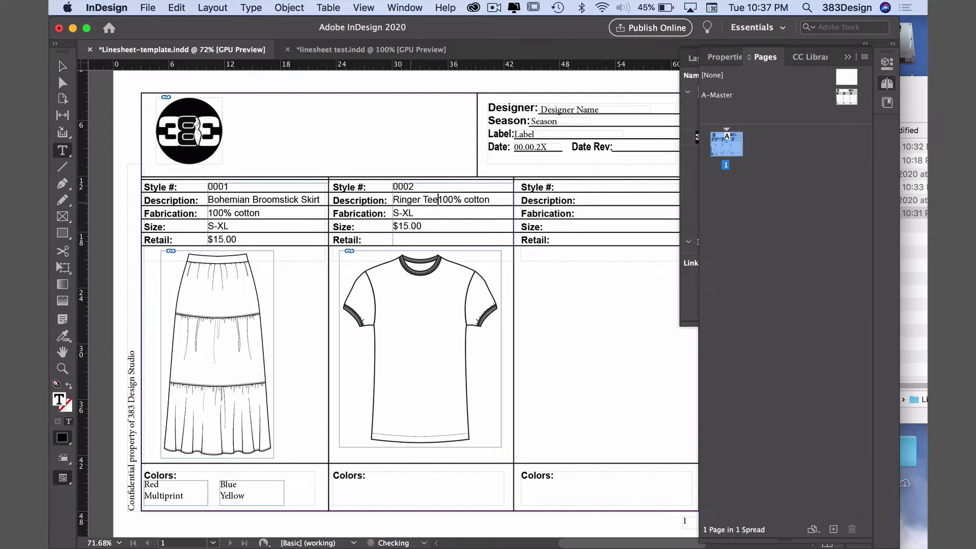
{"action": "key", "text": "Return"}
{"action": "key", "text": "BackSpace"}
{"action": "double_click", "coordinate": [151, 484]}
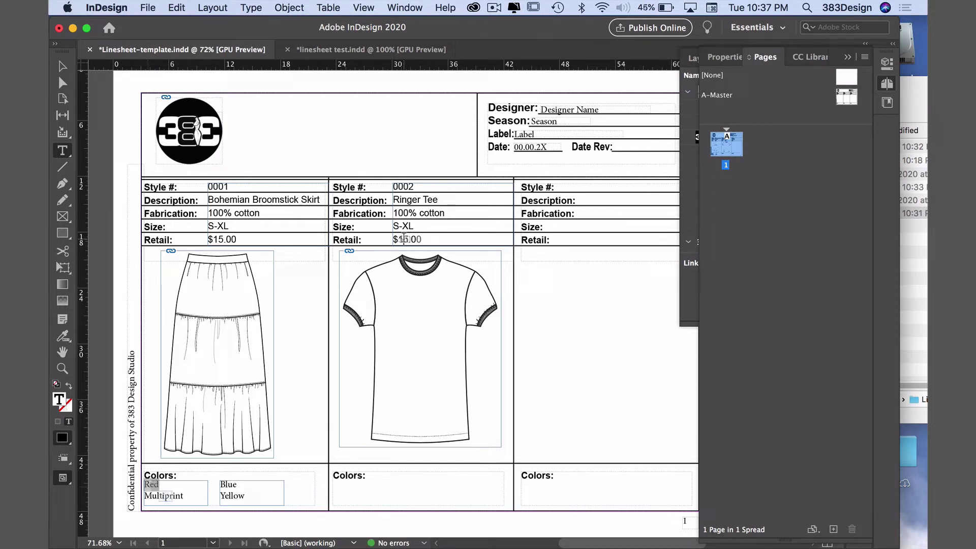
{"action": "type", "text": "Goldenro"}
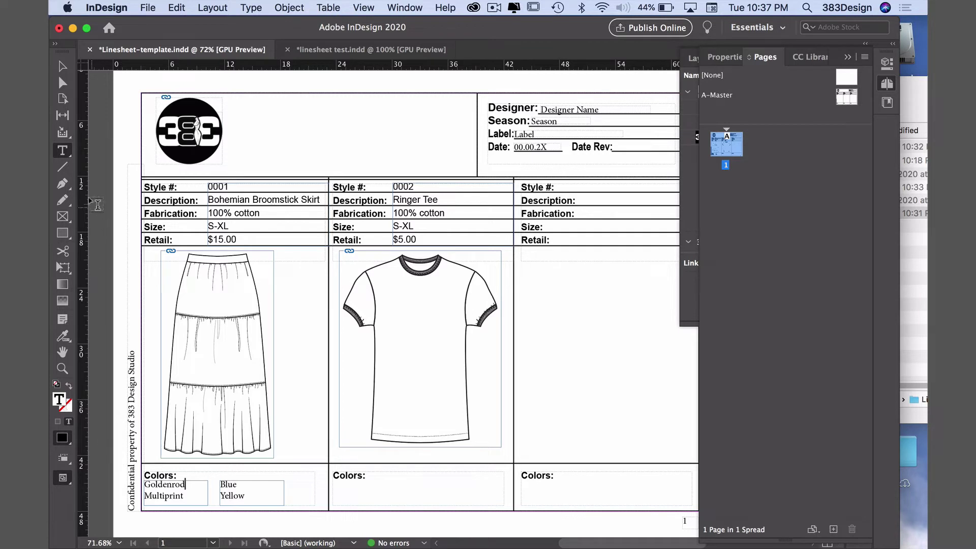
Delete the Blue/Yellow colour box from the skirt's Colors cell.
{"action": "left_click", "coordinate": [62, 66]}
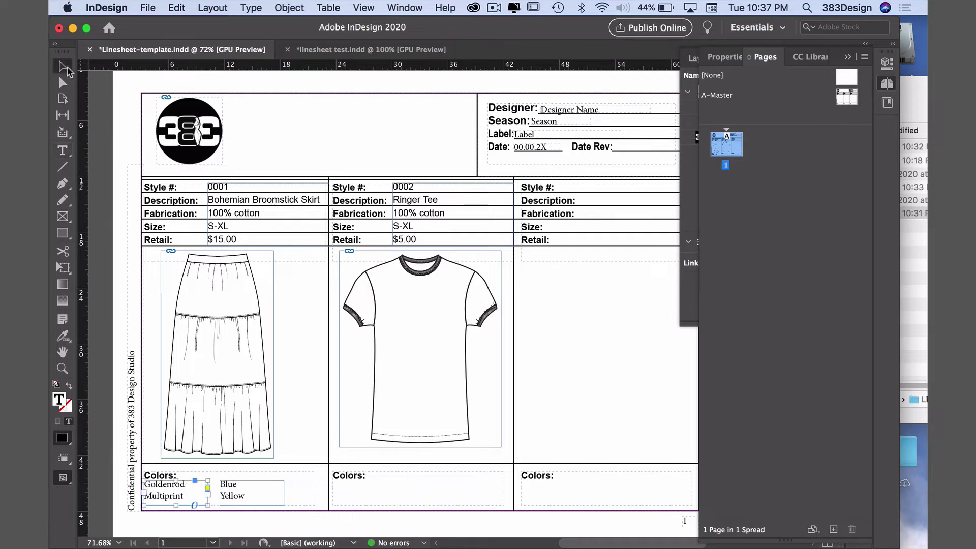
{"action": "left_click", "coordinate": [233, 500]}
{"action": "key", "text": "BackSpace"}
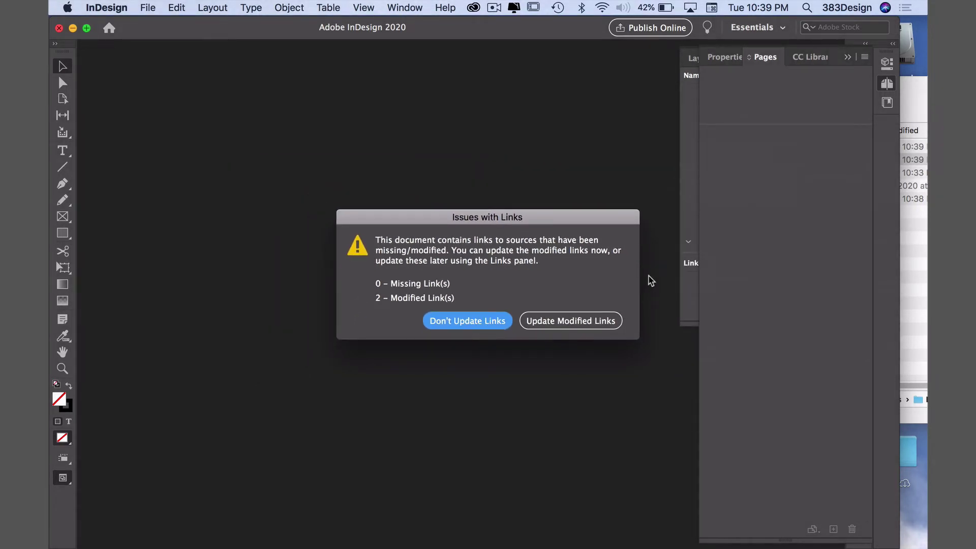
Update the 2 modified links so the revised tee sketch appears.
{"action": "left_click", "coordinate": [587, 322]}
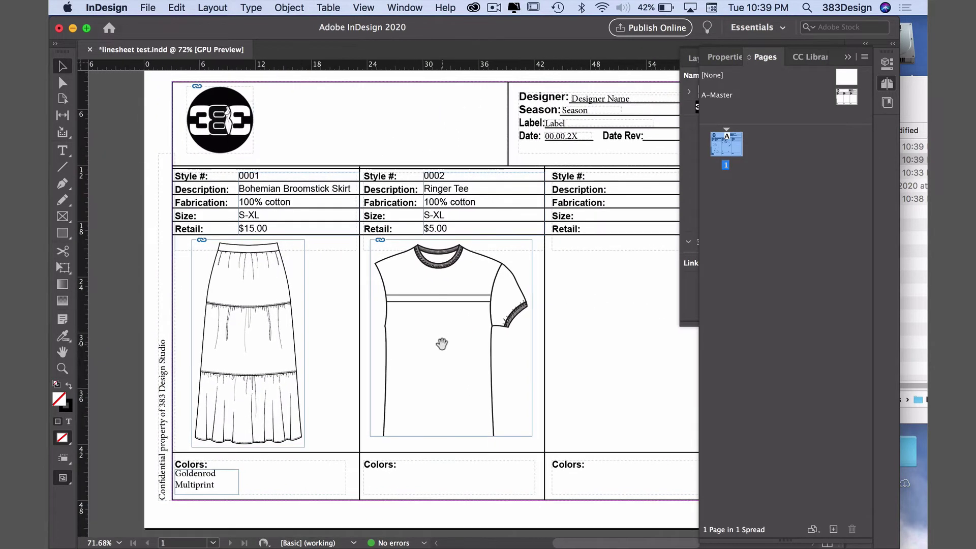
Fit the revised Ringer Tee sketch proportionally so it sits undistorted in the middle cell's frame.
{"action": "right_click", "coordinate": [495, 374]}
{"action": "mouse_move", "coordinate": [536, 305]}
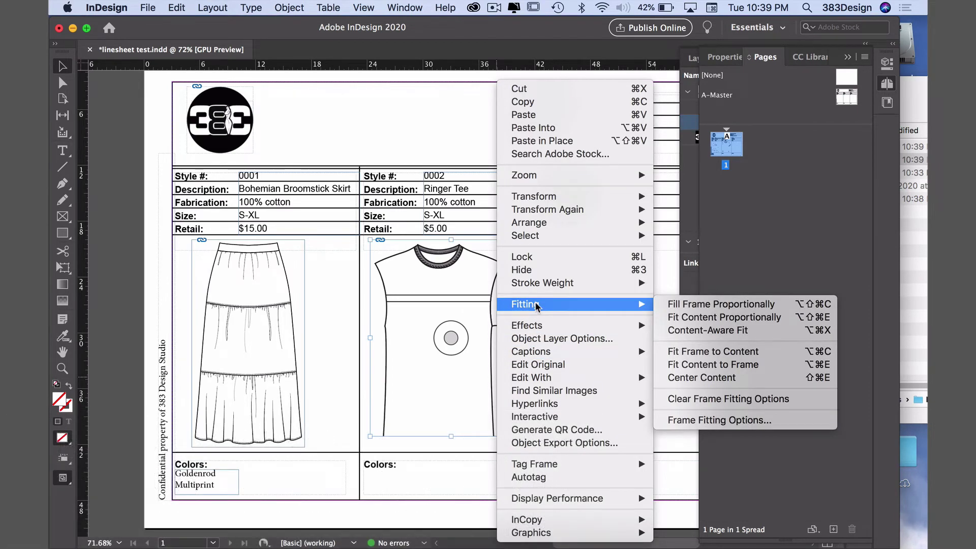
{"action": "left_click", "coordinate": [710, 316]}
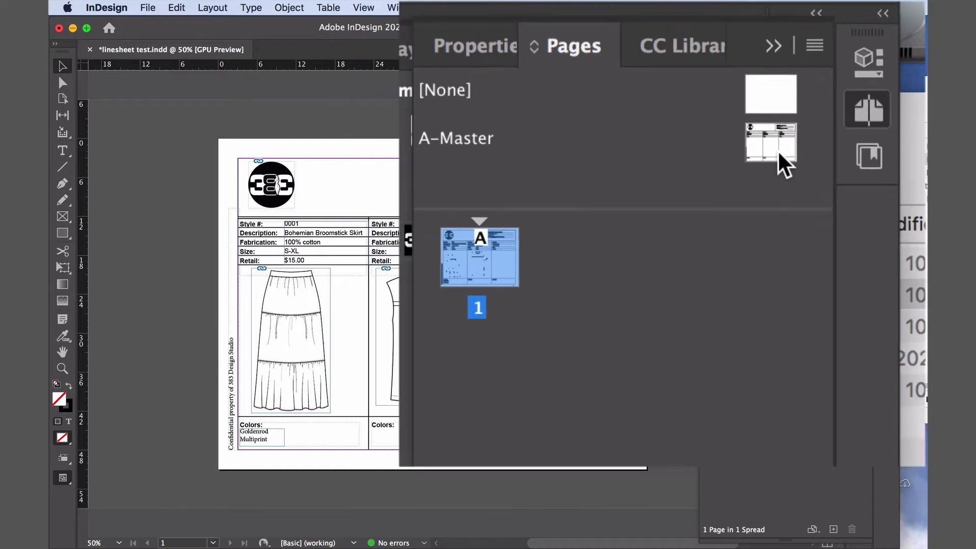
Add a blank page 2 based on A-Master and scroll to review both pages.
{"action": "left_click", "coordinate": [834, 530]}
{"action": "scroll", "coordinate": [518, 462], "scroll_direction": "left", "scroll_amount": 1}
{"action": "scroll", "coordinate": [523, 431], "scroll_direction": "up", "scroll_amount": 2}
{"action": "scroll", "coordinate": [477, 434], "scroll_direction": "left", "scroll_amount": 5}
{"action": "scroll", "coordinate": [516, 407], "scroll_direction": "up", "scroll_amount": 3}
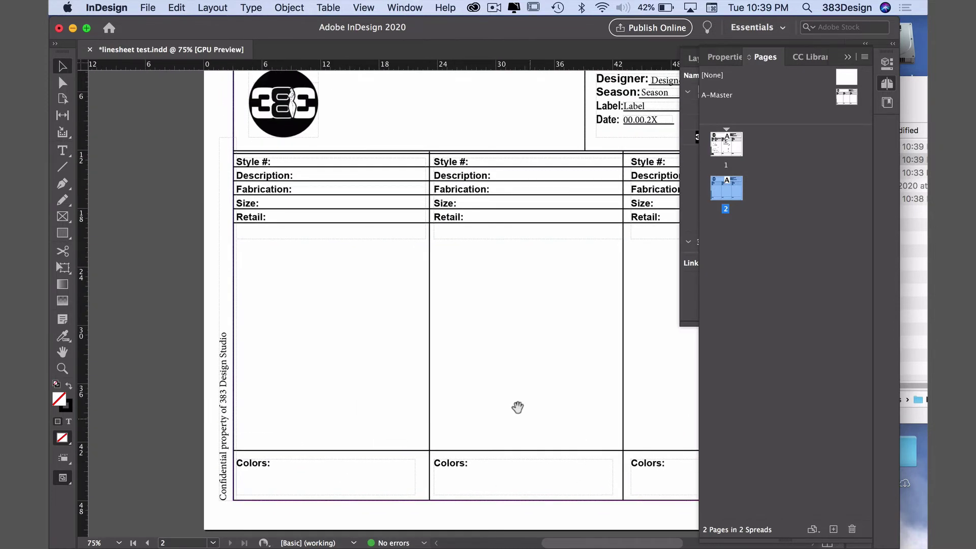
{"action": "scroll", "coordinate": [516, 407], "scroll_direction": "right", "scroll_amount": 4}
{"action": "scroll", "coordinate": [398, 440], "scroll_direction": "down", "scroll_amount": 4}
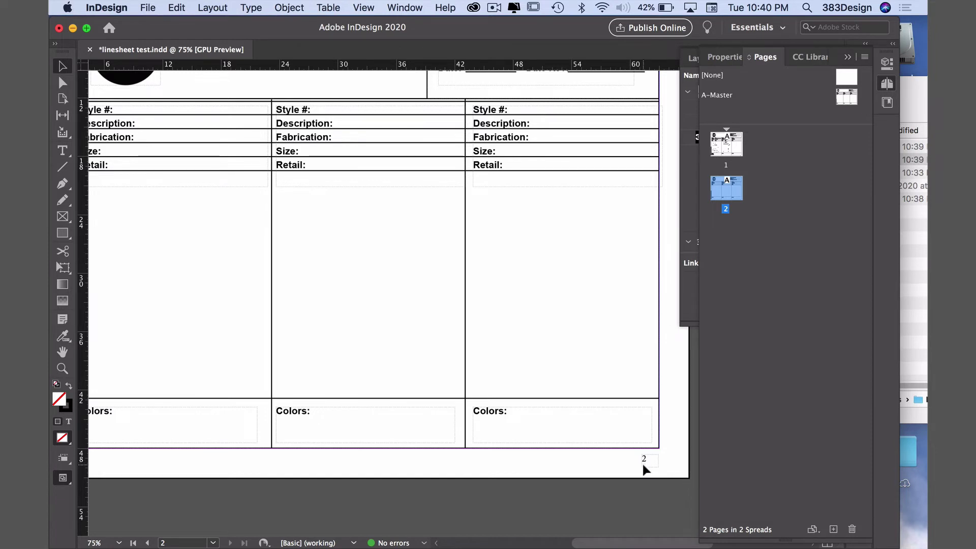
{"action": "scroll", "coordinate": [643, 467], "scroll_direction": "up", "scroll_amount": 10}
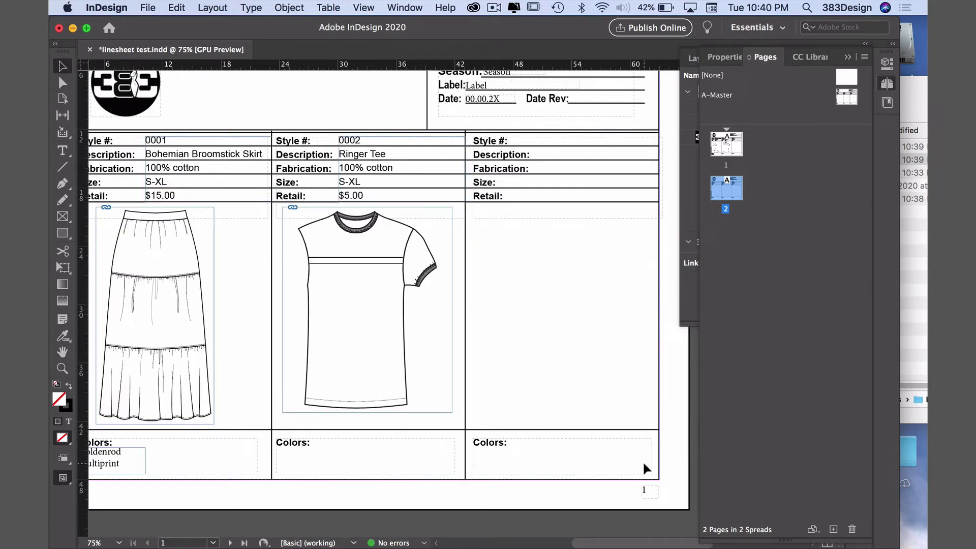
{"action": "scroll", "coordinate": [642, 460], "scroll_direction": "down", "scroll_amount": 1}
{"action": "left_click_drag", "start_coordinate": [371, 438], "coordinate": [445, 439]}
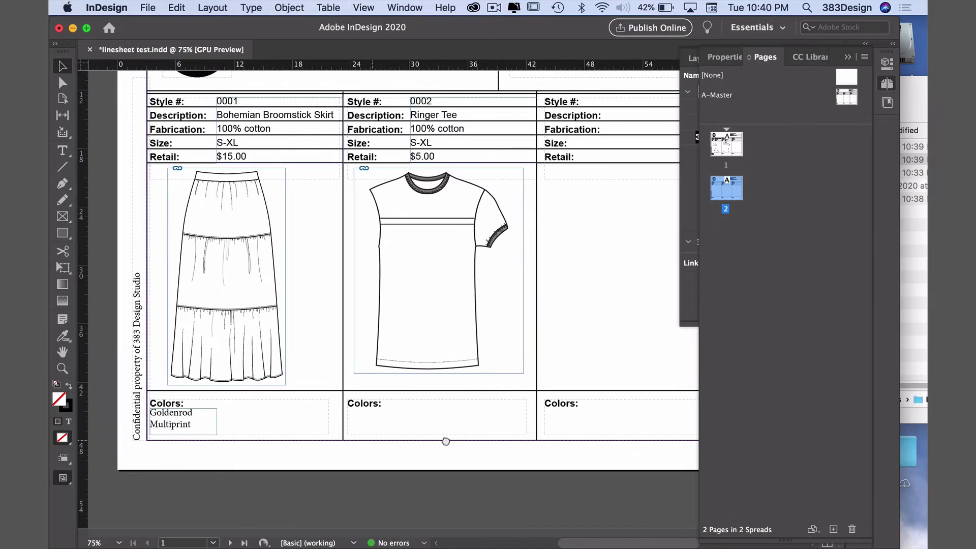